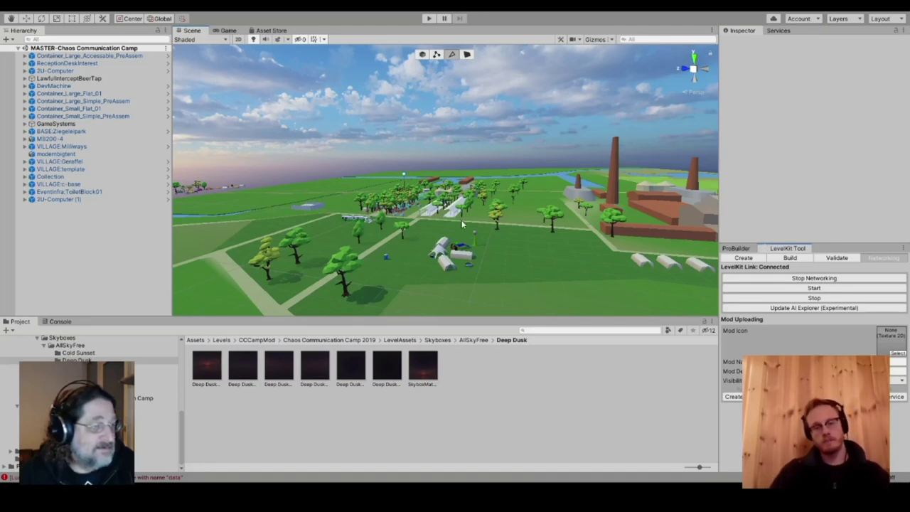
# - Select the Land mesh and examine its polygon layout around the camp fields and paths
pyautogui.click(470, 239)
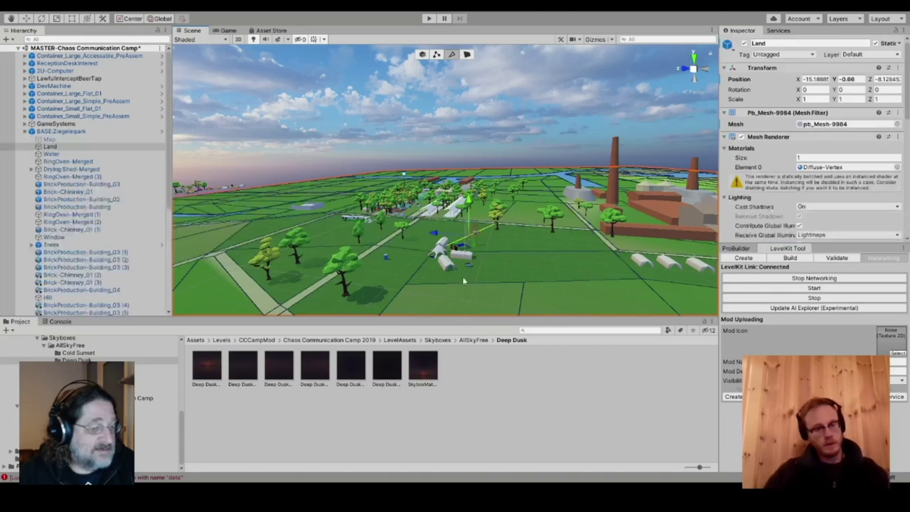
pyautogui.click(481, 264)
pyautogui.click(492, 273)
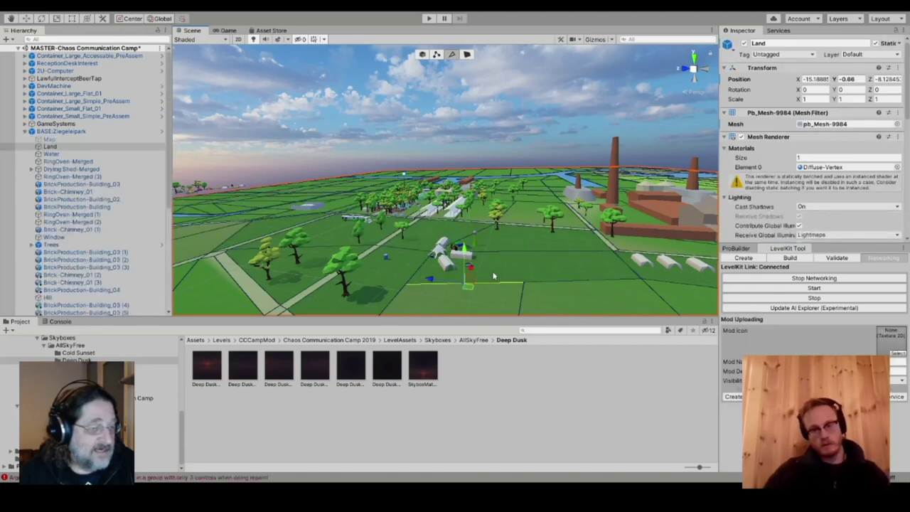
pyautogui.click(496, 274)
pyautogui.scroll(2, 511, 265)
pyautogui.click(509, 249)
pyautogui.moveTo(509, 227); pyautogui.dragTo(563, 254, button='right')
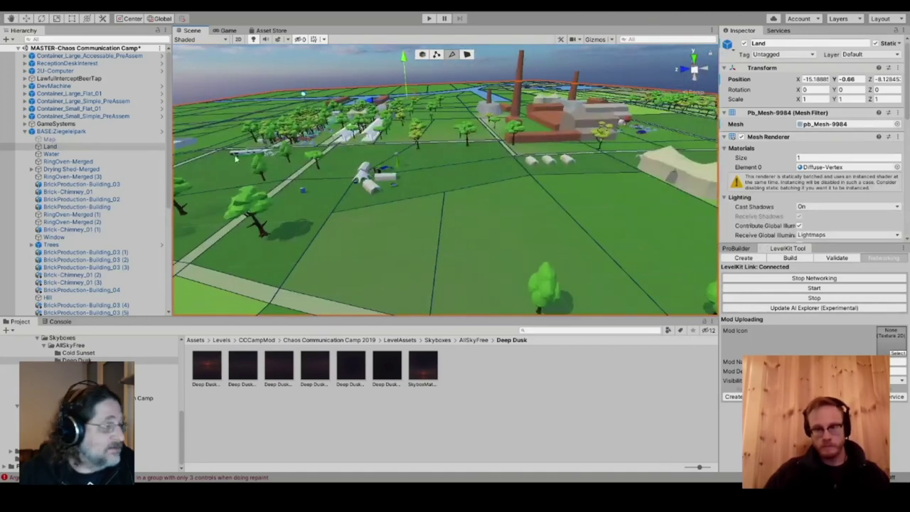
pyautogui.moveTo(236, 159); pyautogui.dragTo(270, 224, button='right')
pyautogui.press('w')
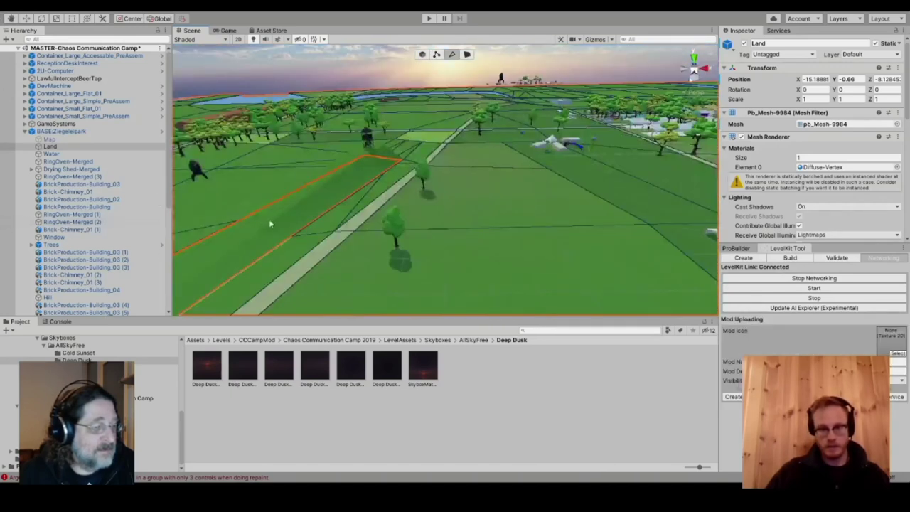
# - View the whole camp from above and activate the Map object under BASE:Ziegeleipark as an overlay
pyautogui.moveTo(419, 199); pyautogui.dragTo(435, 375, button='right')
pyautogui.scroll(-6, 431, 225)
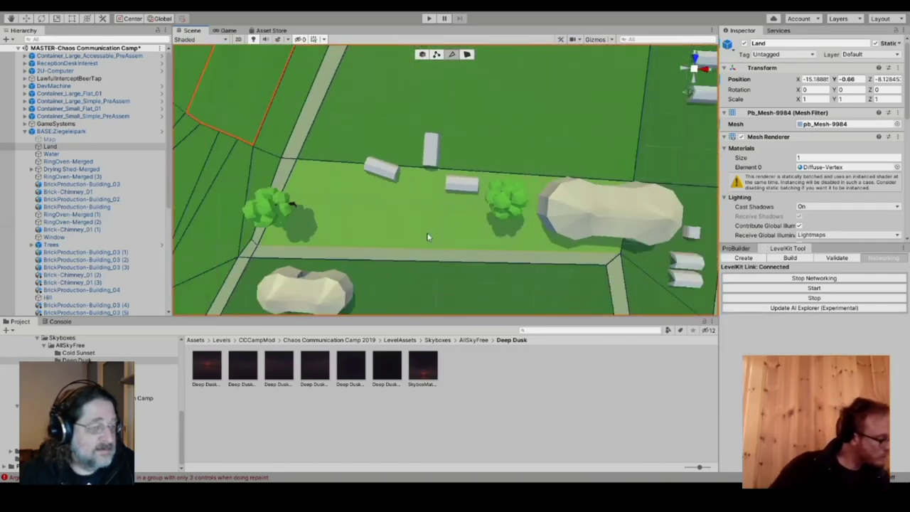
pyautogui.scroll(-10, 426, 237)
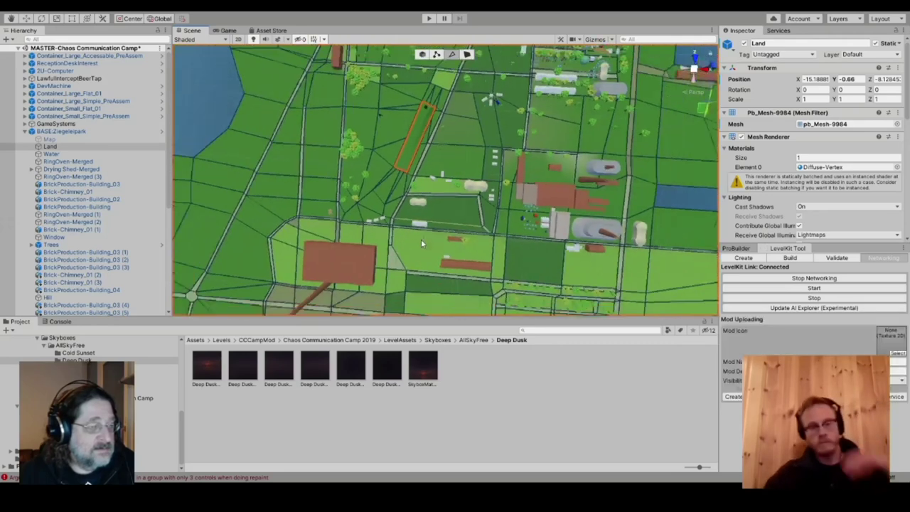
pyautogui.scroll(-5, 421, 239)
pyautogui.scroll(3, 472, 213)
pyautogui.scroll(-3, 471, 213)
pyautogui.scroll(3, 426, 207)
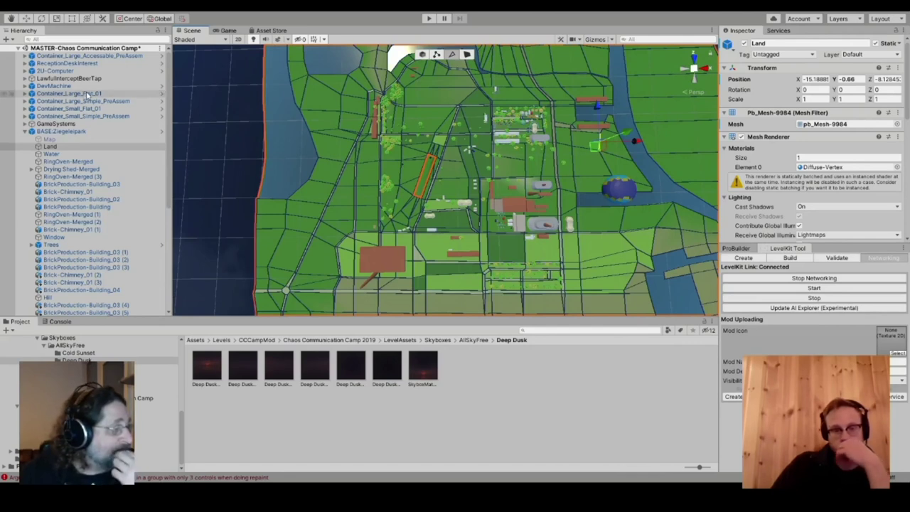
pyautogui.click(40, 140)
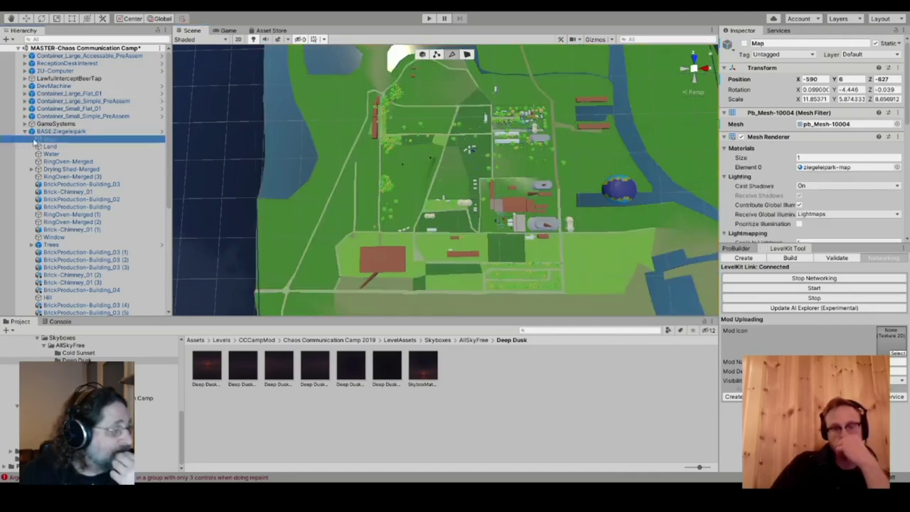
pyautogui.click(745, 43)
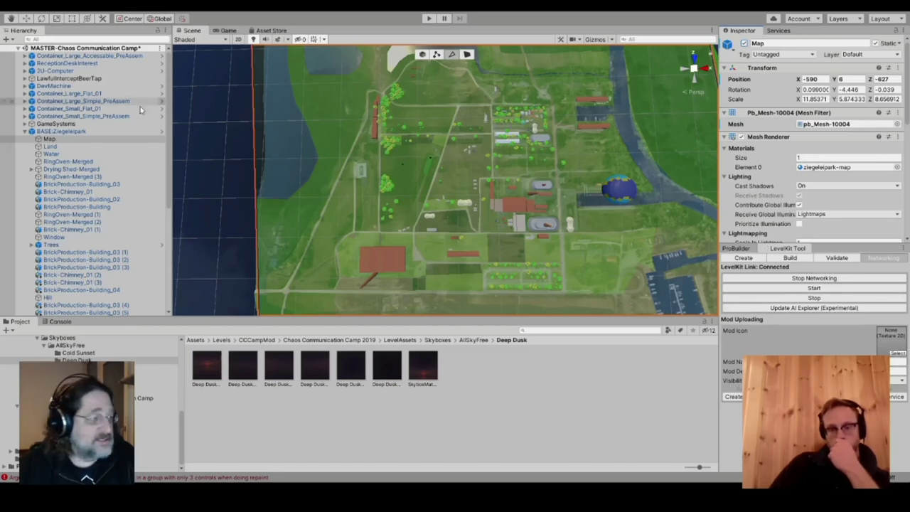
# - Compare the overlaid map with the modelled terrain and tents, and deactivate the Map object again
pyautogui.moveTo(519, 214); pyautogui.dragTo(520, 200, button='right')
pyautogui.keyDown('alt'); pyautogui.moveTo(520, 200); pyautogui.dragTo(538, 181); pyautogui.keyUp('alt')
pyautogui.scroll(1, 501, 207)
pyautogui.scroll(3, 502, 207)
pyautogui.scroll(8, 546, 211)
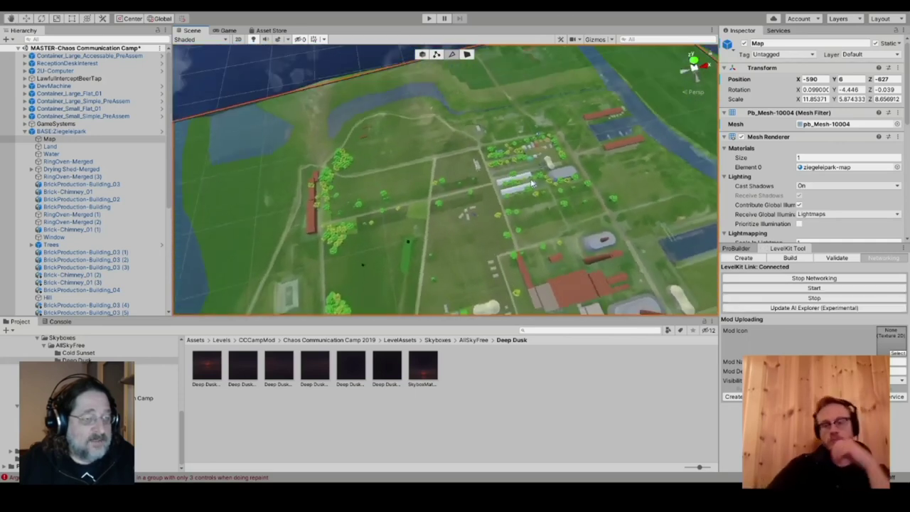
pyautogui.scroll(10, 545, 210)
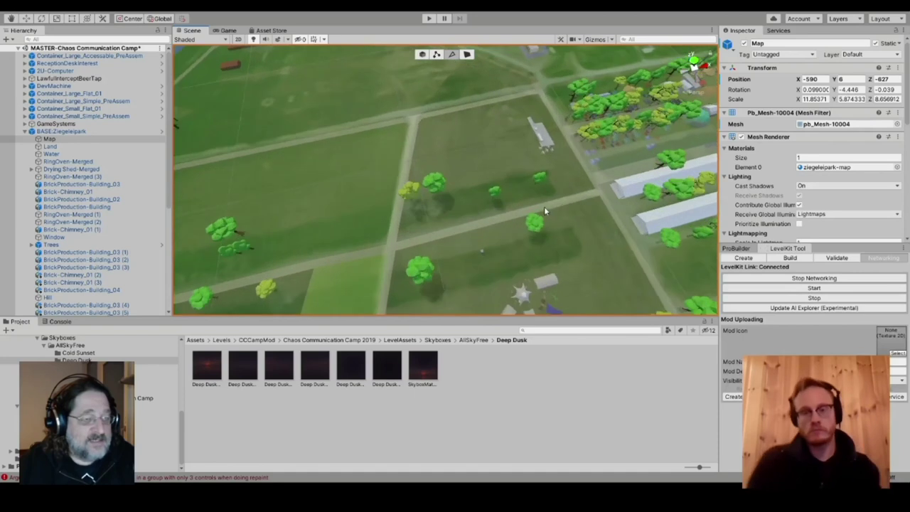
pyautogui.scroll(-6, 537, 221)
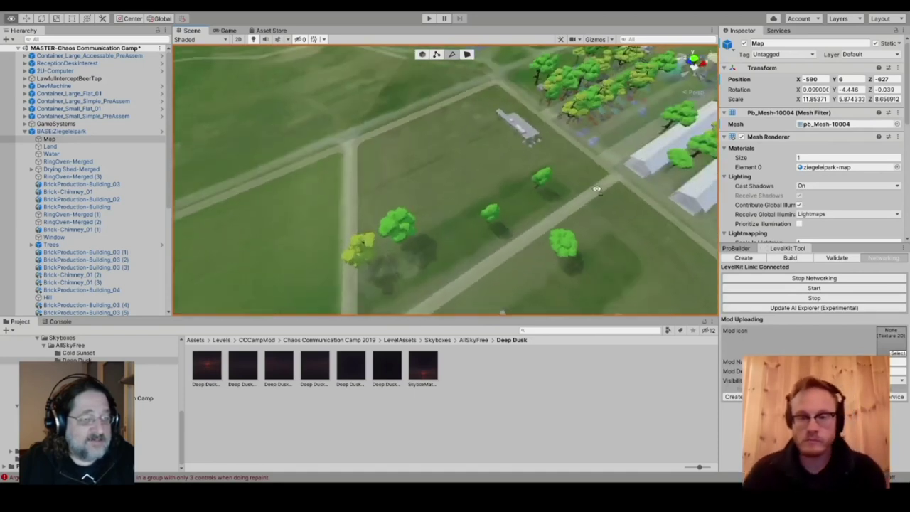
pyautogui.scroll(-4, 548, 217)
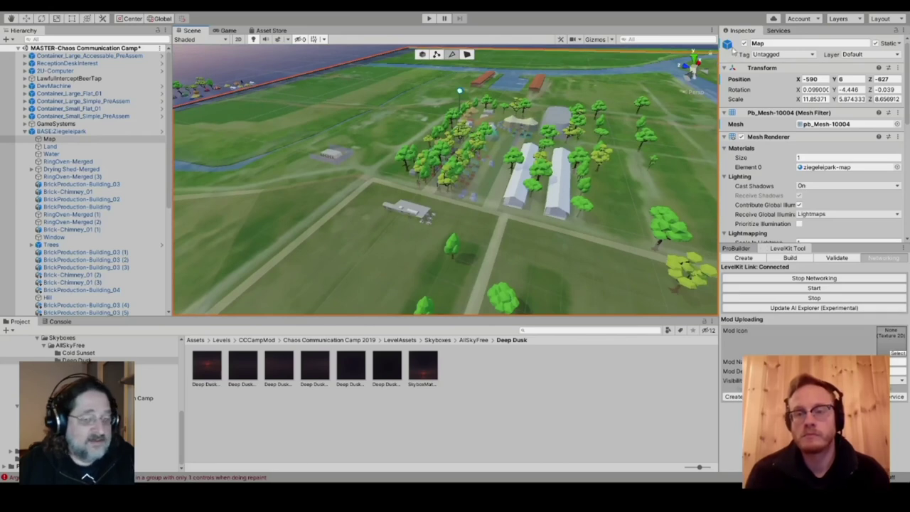
pyautogui.click(744, 43)
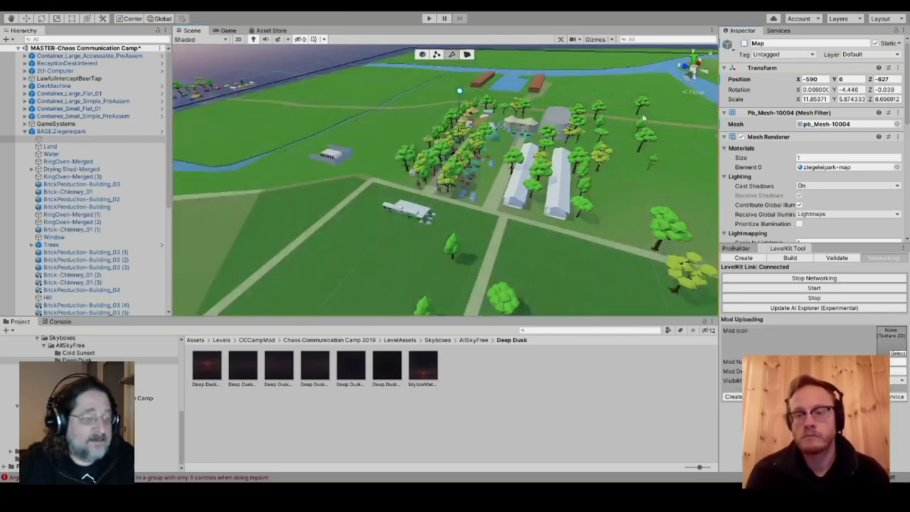
# - Travel through the tent-lined path to the drinks stand and select the BeerTap object of LawfulInterceptBeerTap
pyautogui.scroll(4, 483, 223)
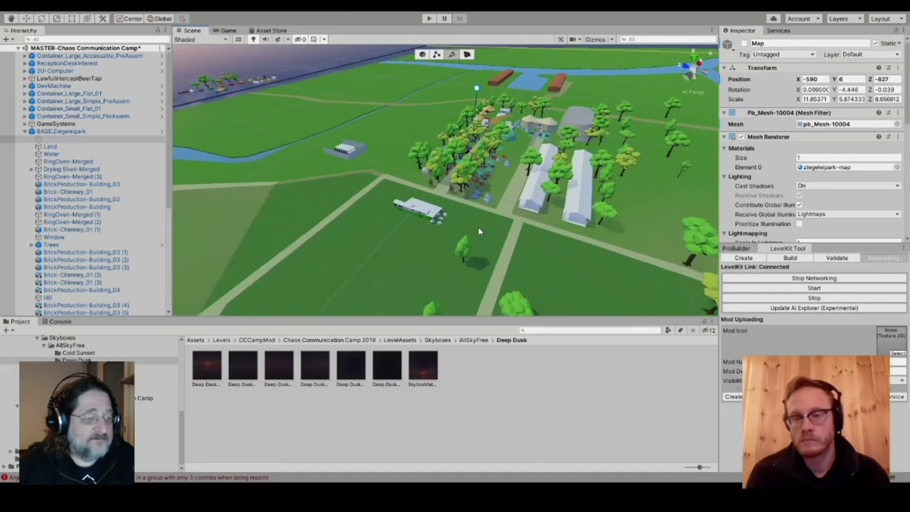
pyautogui.moveTo(484, 223); pyautogui.dragTo(516, 176, button='right')
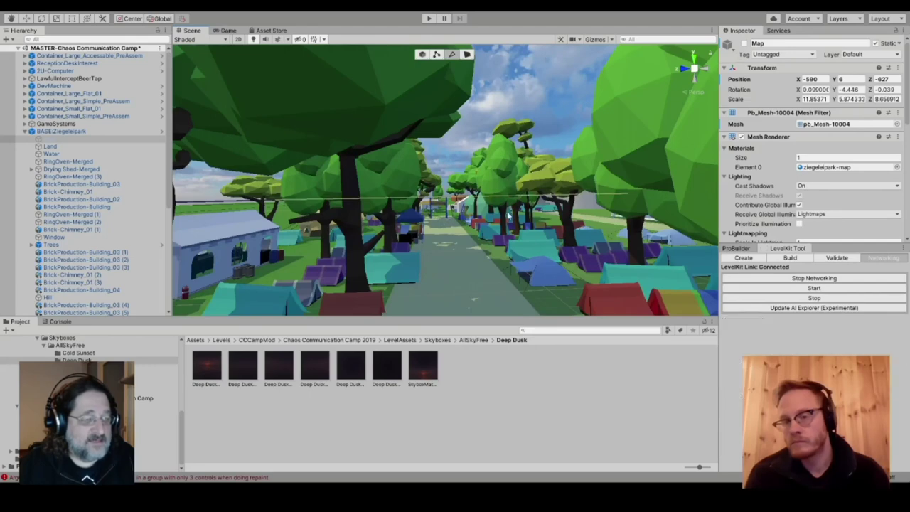
pyautogui.scroll(2, 475, 231)
pyautogui.moveTo(476, 229); pyautogui.dragTo(412, 206, button='right')
pyautogui.click(411, 206)
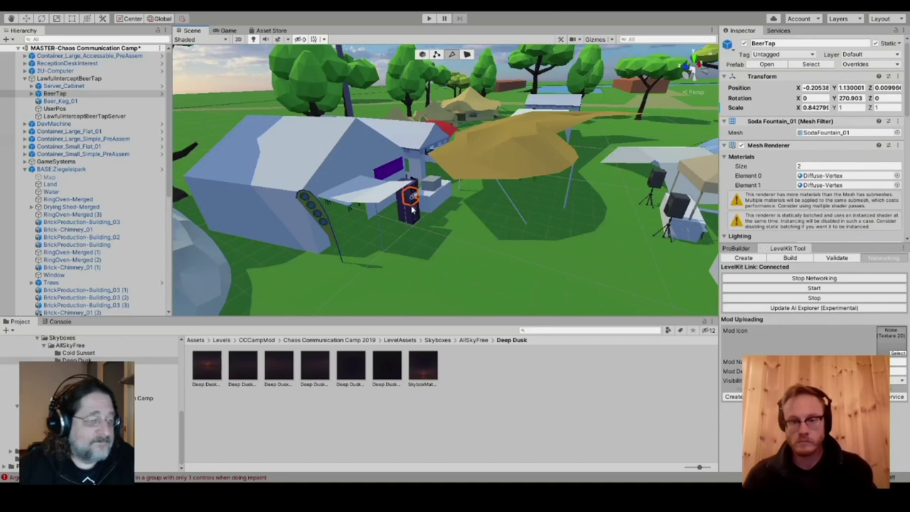
pyautogui.click(414, 214)
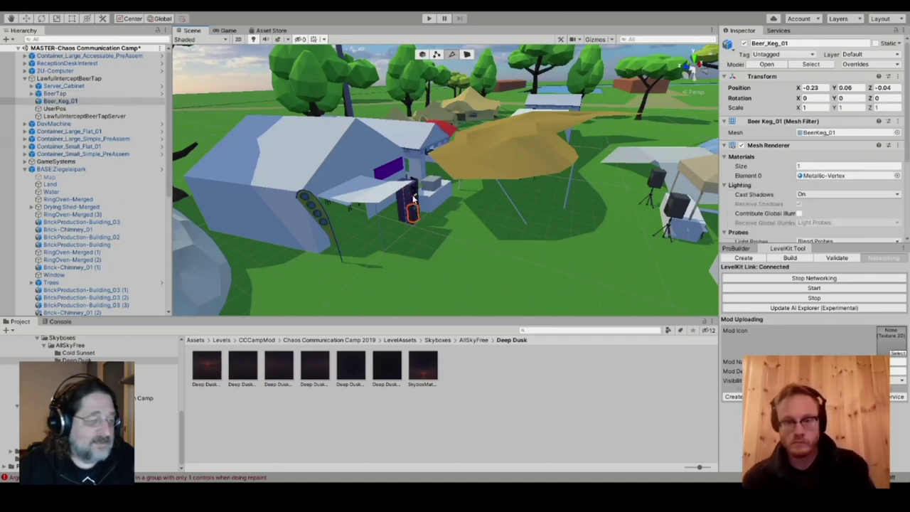
pyautogui.click(413, 198)
# - Frame the BeerTap to examine it beside the tents, and enlarge the area showing its properties
pyautogui.moveTo(494, 230); pyautogui.dragTo(398, 194, button='right')
pyautogui.scroll(5, 510, 230)
pyautogui.scroll(-3, 510, 231)
pyautogui.press('f')
pyautogui.moveTo(413, 239)
pyautogui.mouseDown(button='right')
pyautogui.moveTo(425, 229)
pyautogui.moveTo(429, 245)
pyautogui.mouseUp(button='right')
pyautogui.scroll(-3, 425, 229)
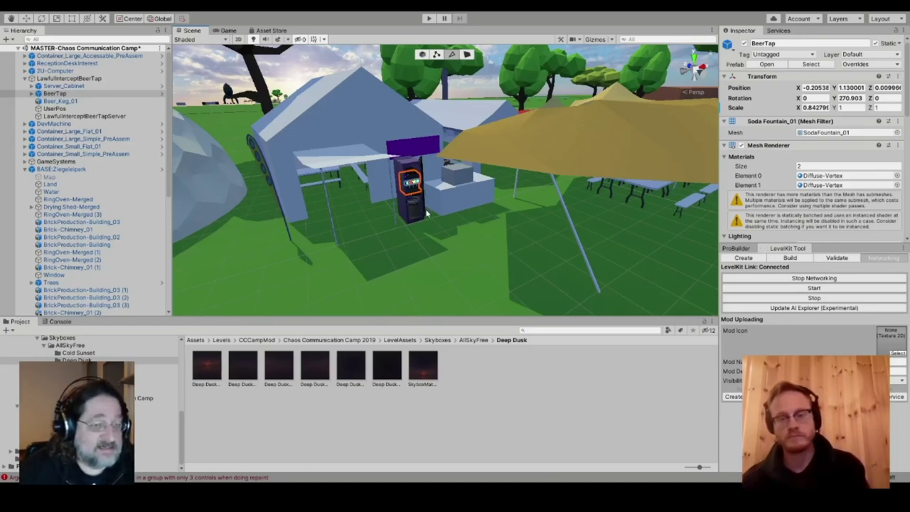
pyautogui.moveTo(795, 241); pyautogui.dragTo(802, 265)
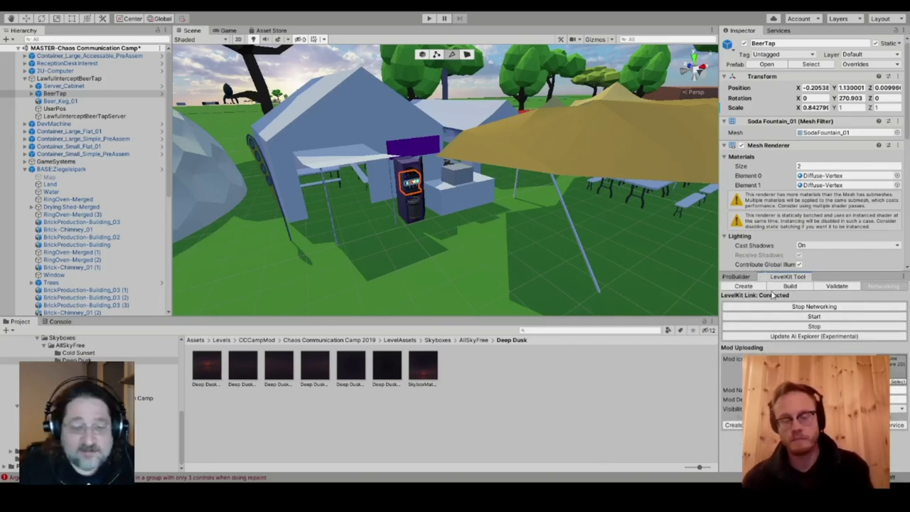
# - Select the Land mesh and examine the surroundings: dome tent, entrance gate, computer table and the balloons in the sky
pyautogui.click(450, 234)
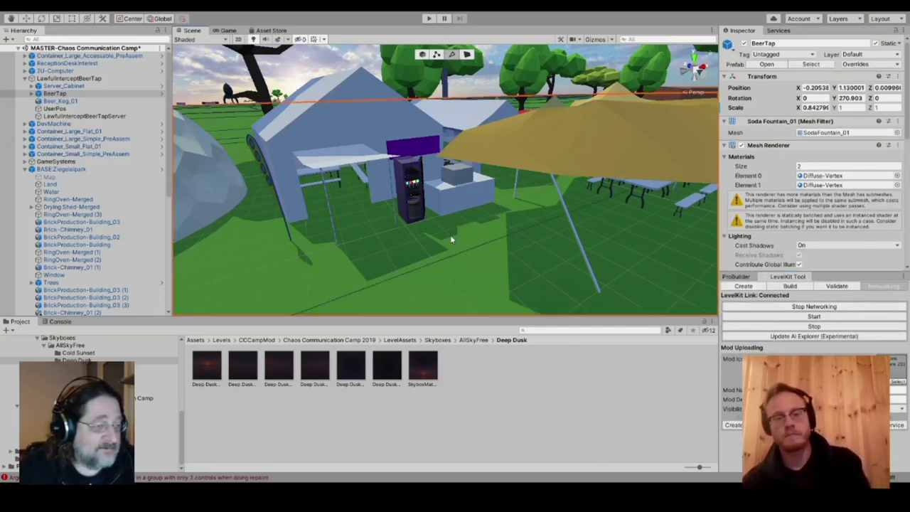
pyautogui.moveTo(457, 239)
pyautogui.mouseDown(button='right')
pyautogui.moveTo(459, 260)
pyautogui.moveTo(441, 263)
pyautogui.moveTo(480, 262)
pyautogui.moveTo(390, 251)
pyautogui.moveTo(453, 255)
pyautogui.mouseUp(button='right')
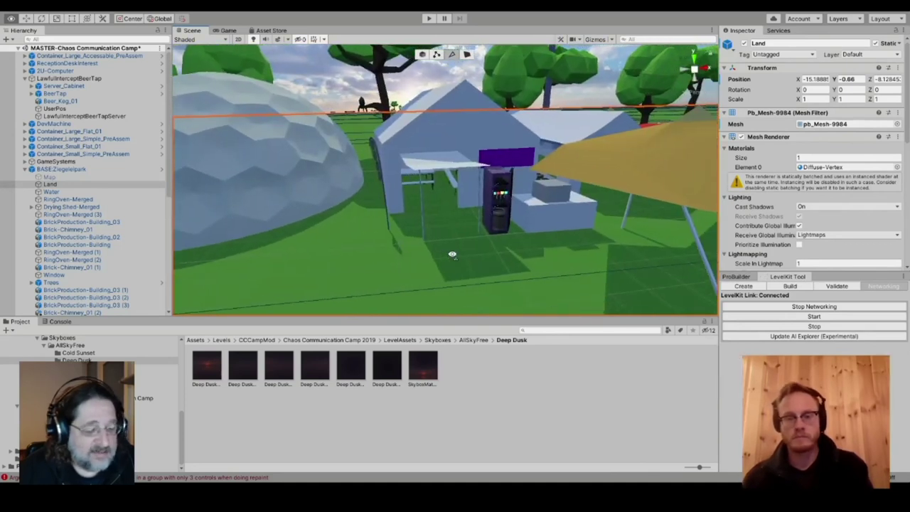
pyautogui.moveTo(452, 255); pyautogui.dragTo(192, 257, button='right')
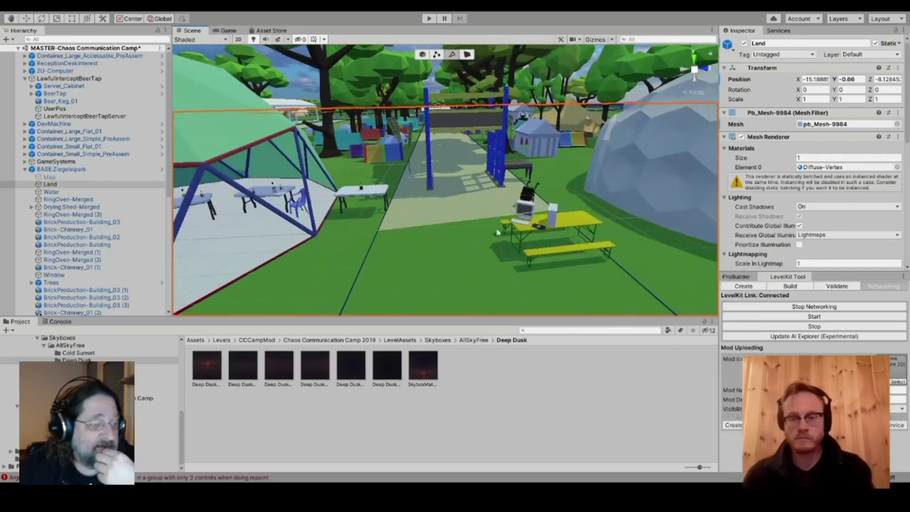
pyautogui.moveTo(402, 262); pyautogui.dragTo(447, 248, button='right')
pyautogui.moveTo(444, 211); pyautogui.dragTo(862, 297, button='right')
pyautogui.moveTo(578, 240); pyautogui.dragTo(906, 257, button='right')
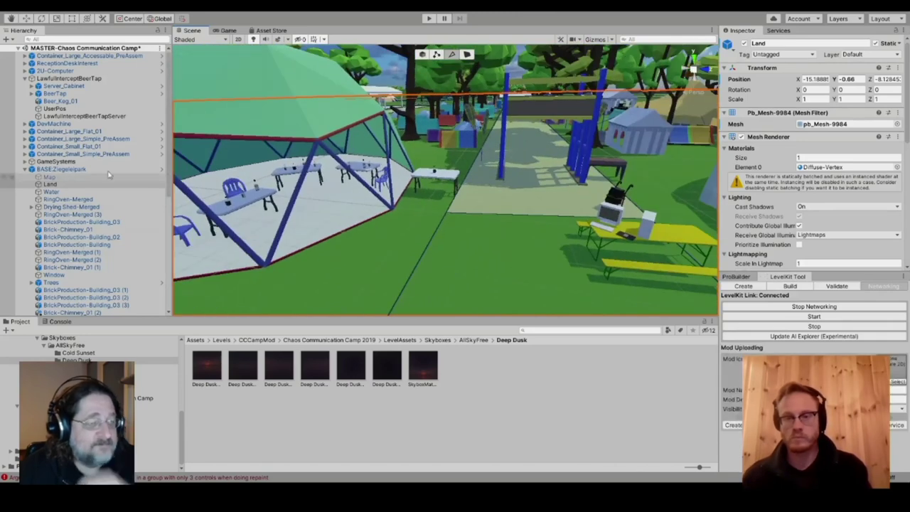
pyautogui.moveTo(363, 225); pyautogui.dragTo(387, 164, button='right')
pyautogui.press('w')
pyautogui.scroll(4, 384, 163)
pyautogui.moveTo(385, 162); pyautogui.dragTo(428, 175, button='right')
pyautogui.scroll(3, 428, 176)
pyautogui.scroll(8, 428, 178)
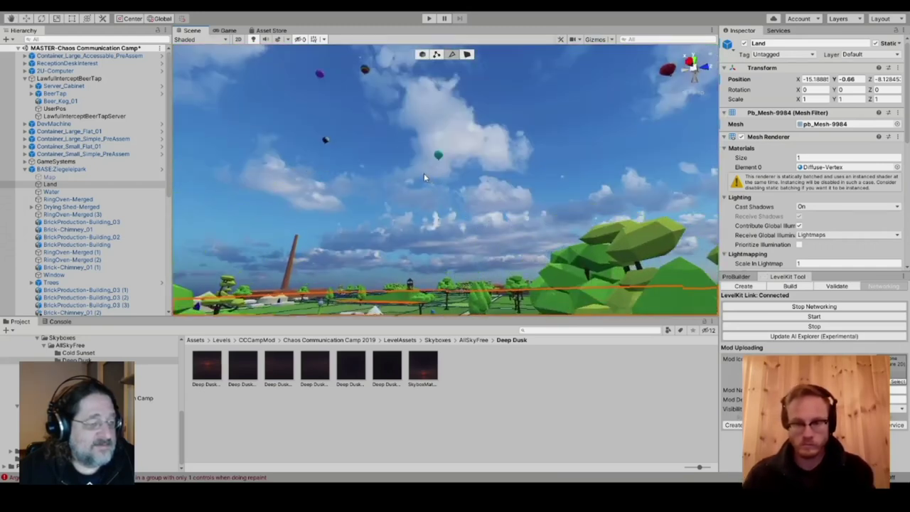
# - Enlarge the LevelKit build settings for Chaos Communication Camp 2019 and build the level
pyautogui.click(790, 286)
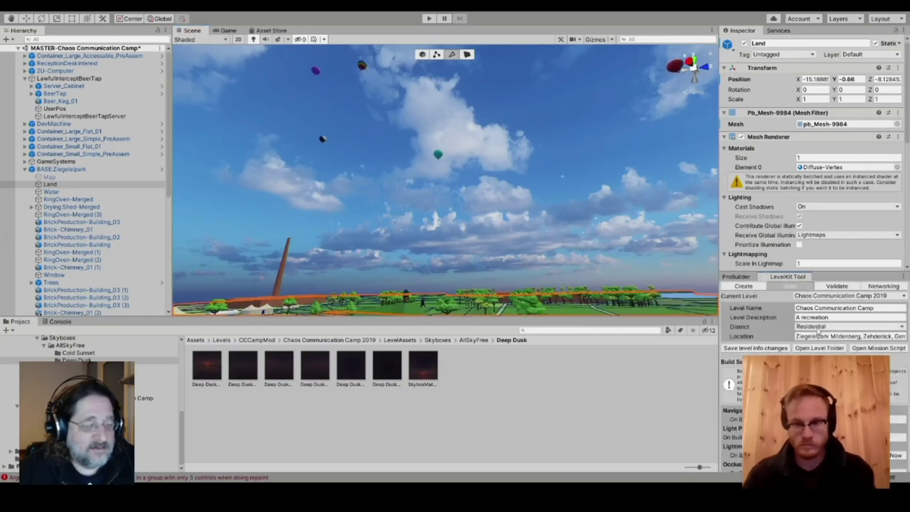
pyautogui.moveTo(820, 270); pyautogui.dragTo(816, 229)
pyautogui.click(811, 454)
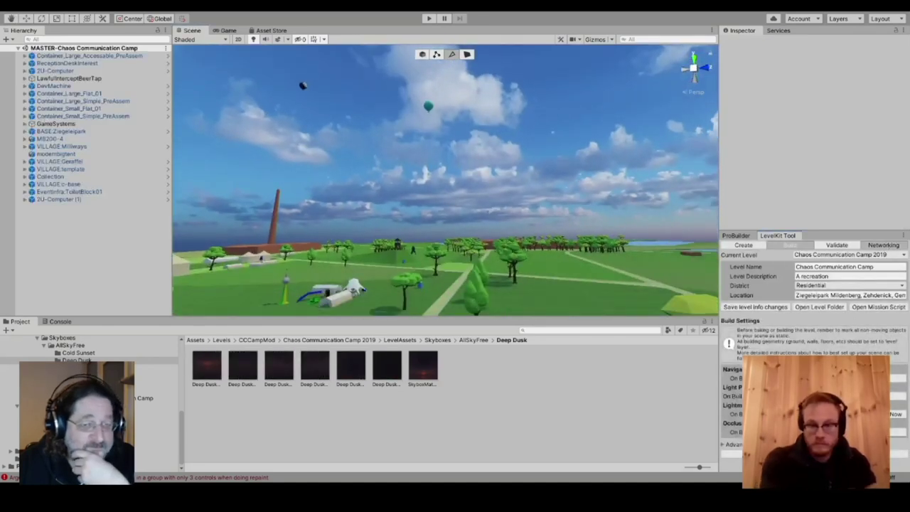
# - Start the level in the game through LevelKit's networking controls and dismiss the Lua error
pyautogui.click(883, 245)
pyautogui.click(821, 276)
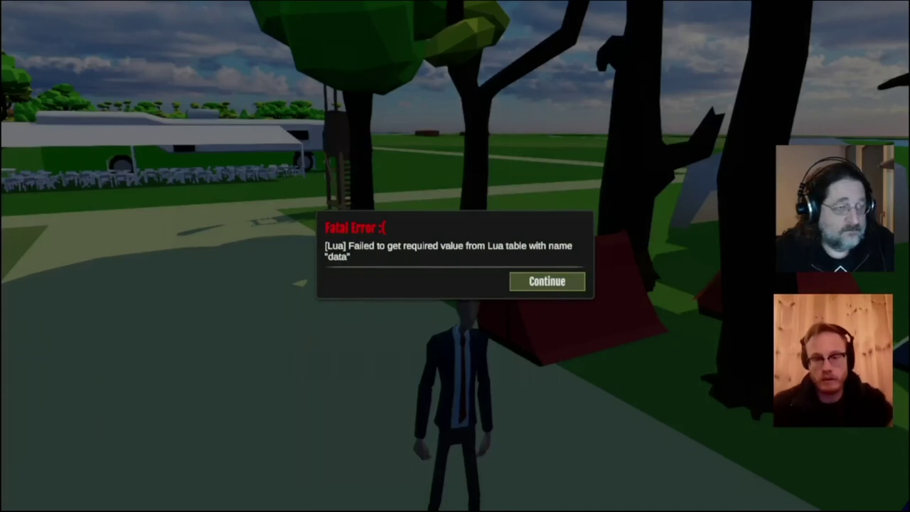
pyautogui.press('Return')
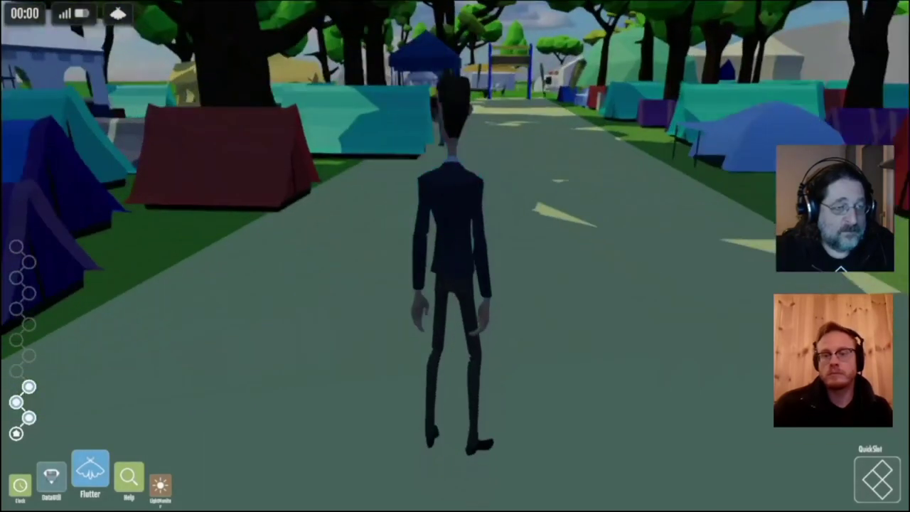
# - Walk the character along the tent-lined path past the blue pavilion towards the blue gate
pyautogui.press('w')
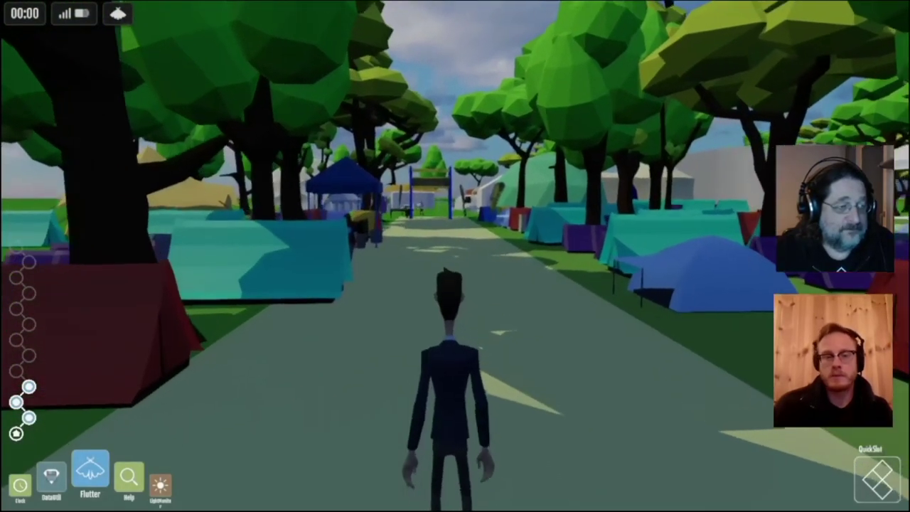
pyautogui.press('w')
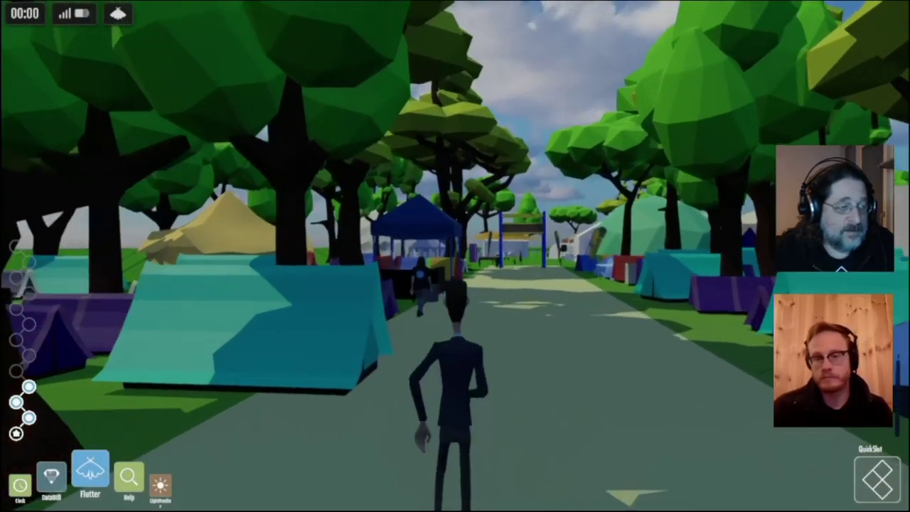
pyautogui.press('w')
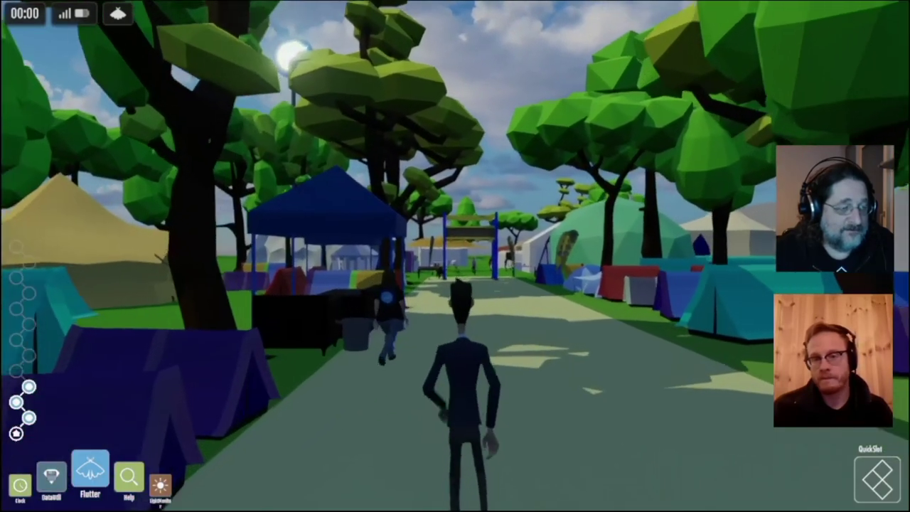
pyautogui.press('w')
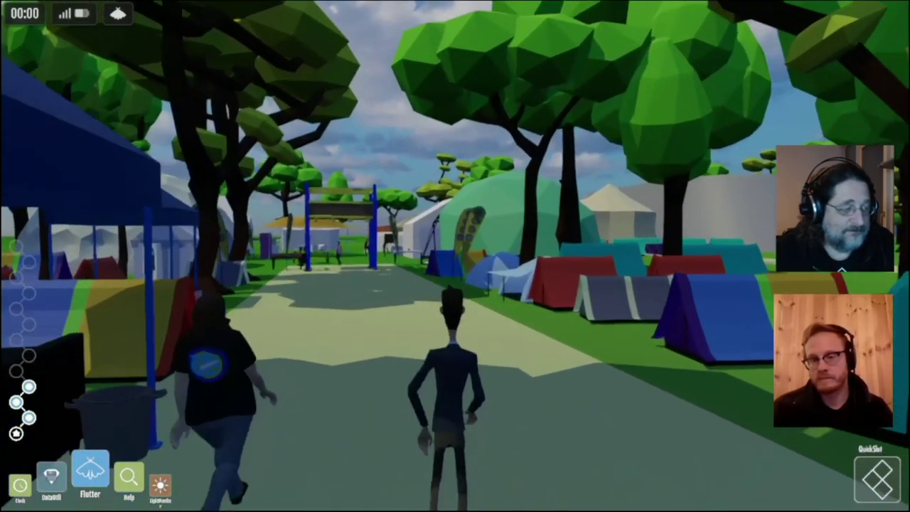
pyautogui.press('w')
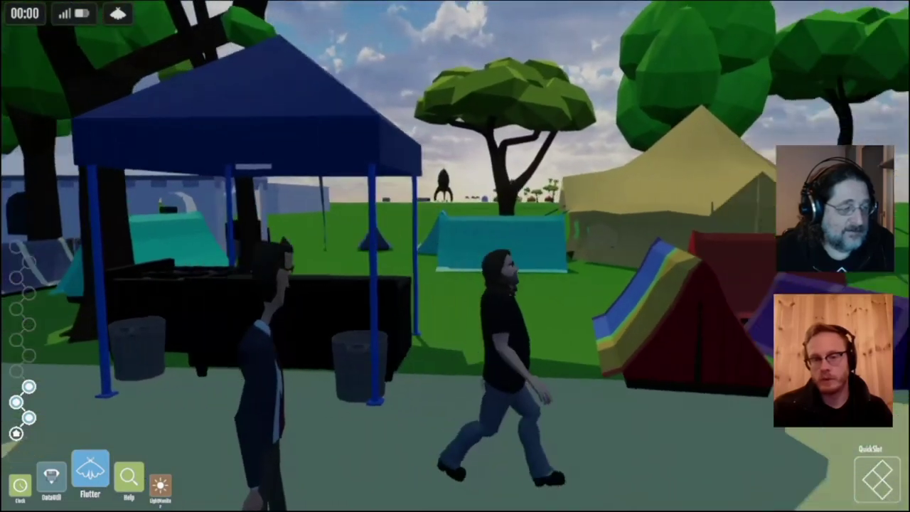
pyautogui.press('w')
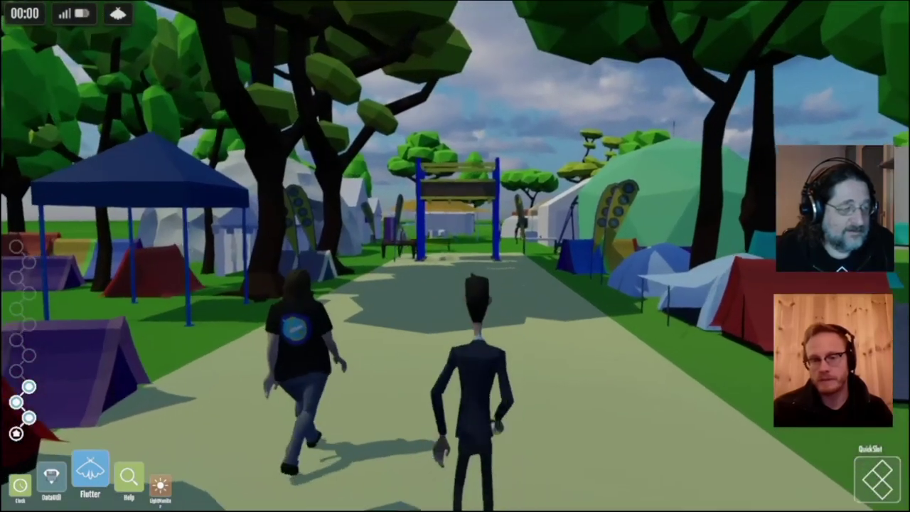
# - Walk the character up the path and off beside the blue gate to the desk near the white dome tent
pyautogui.press('w')
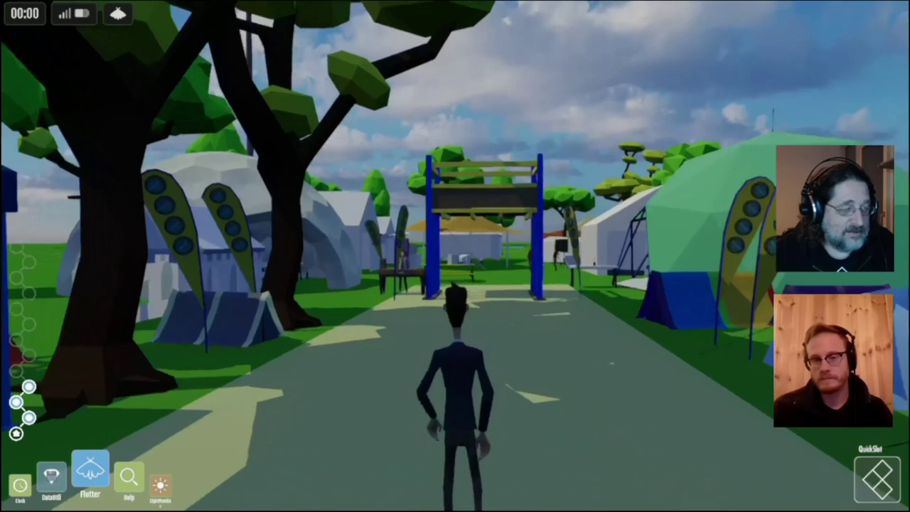
pyautogui.press('w')
pyautogui.press('a')
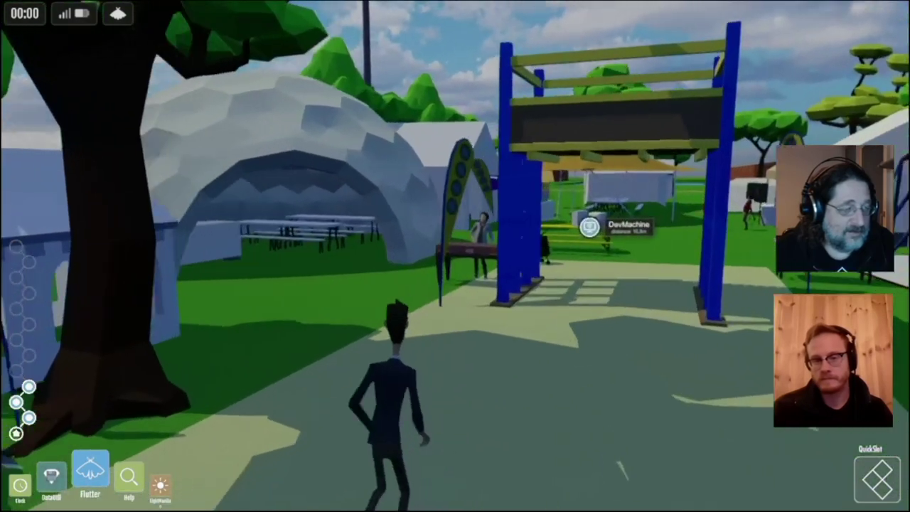
pyautogui.press('w')
pyautogui.press('a')
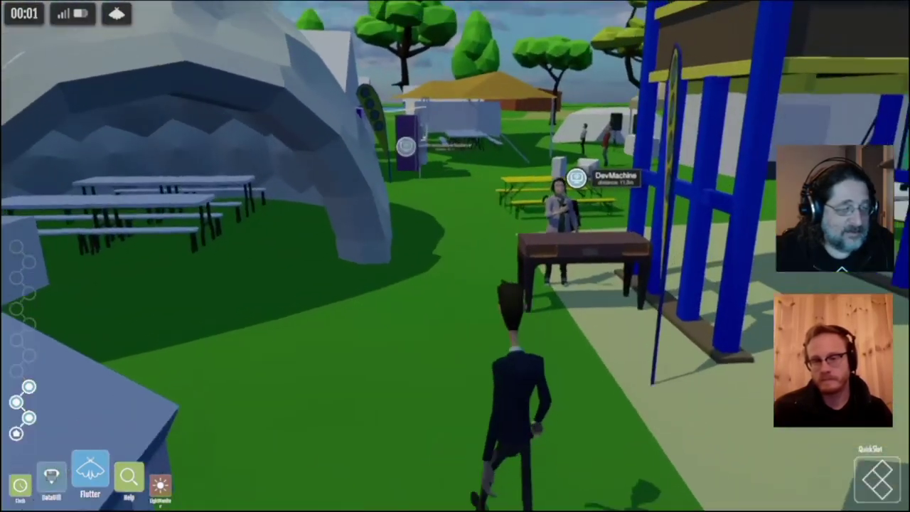
pyautogui.press('w')
pyautogui.press('w')
pyautogui.press('d')
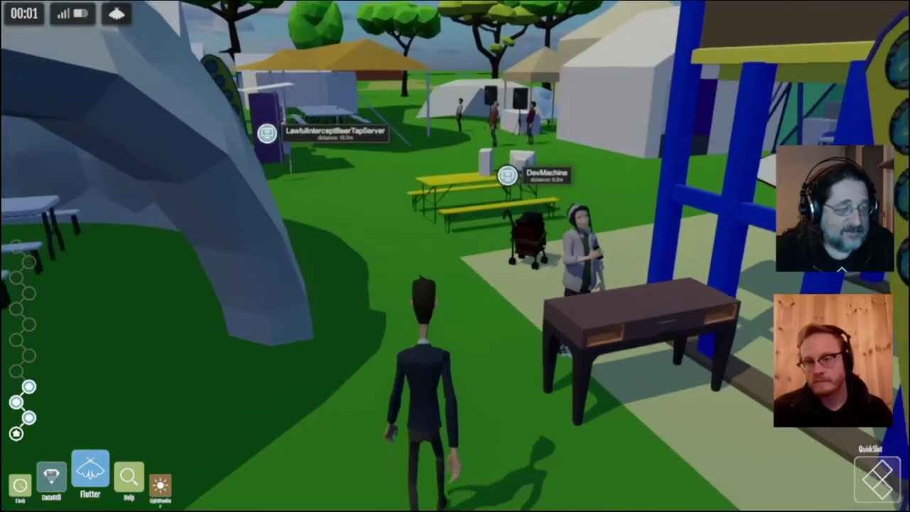
pyautogui.press('w')
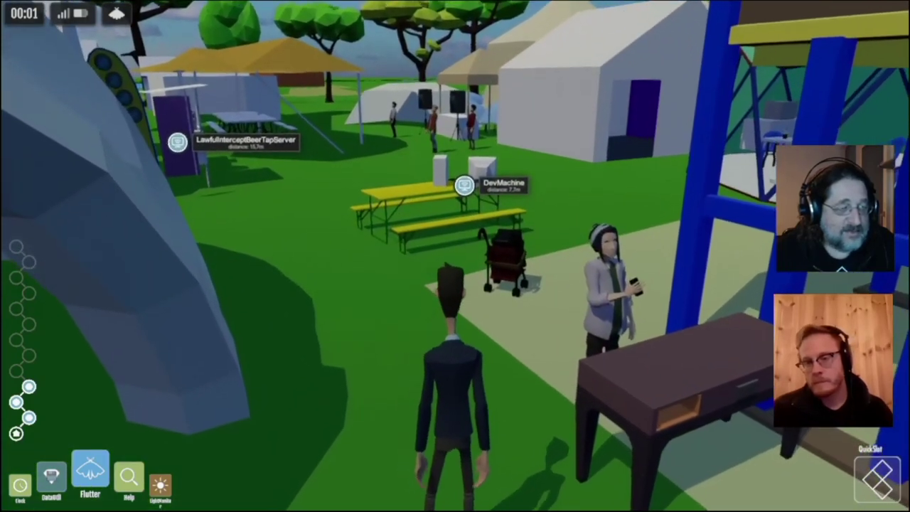
# - Walk the character from the desk past the yellow picnic table with the DevMachine onto the open lawn
pyautogui.press('Up')
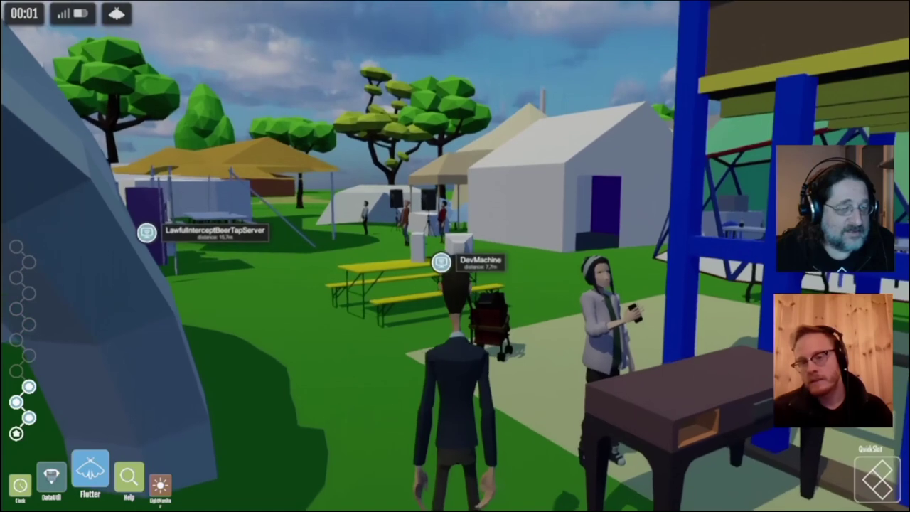
pyautogui.press('Left')
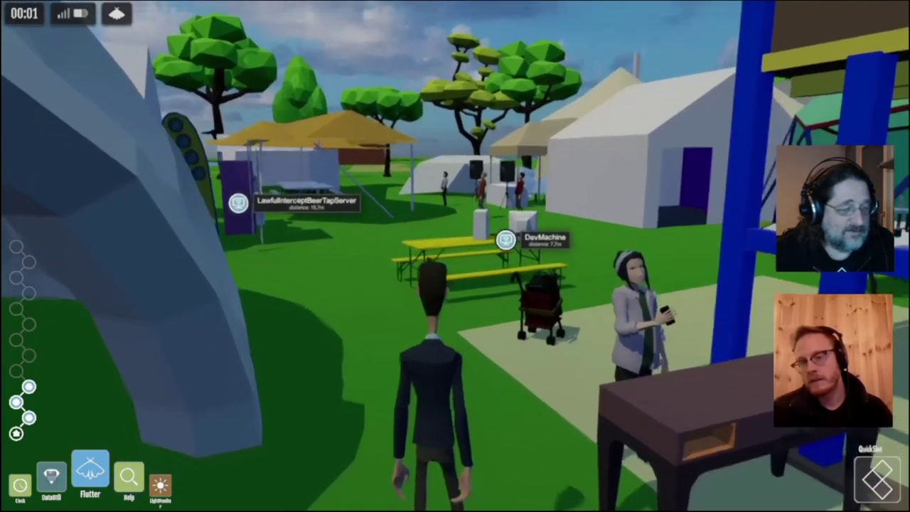
pyautogui.press('Up')
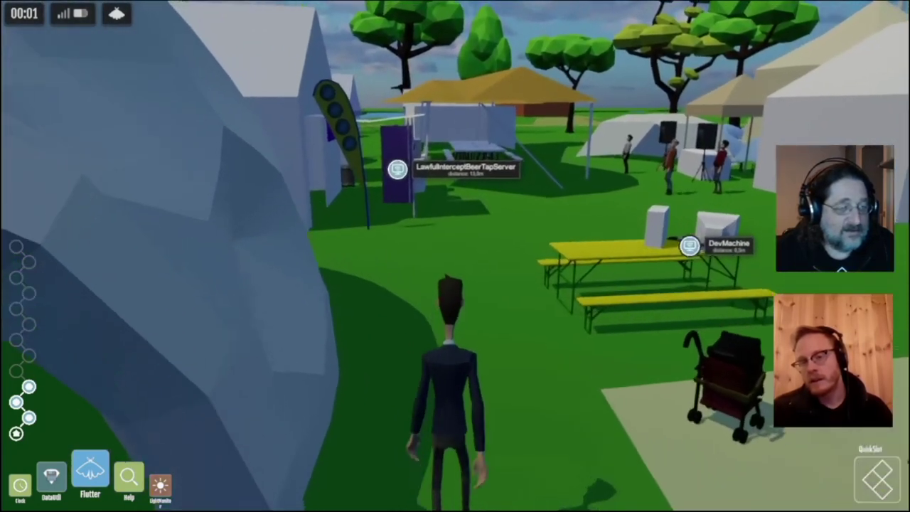
pyautogui.press('w')
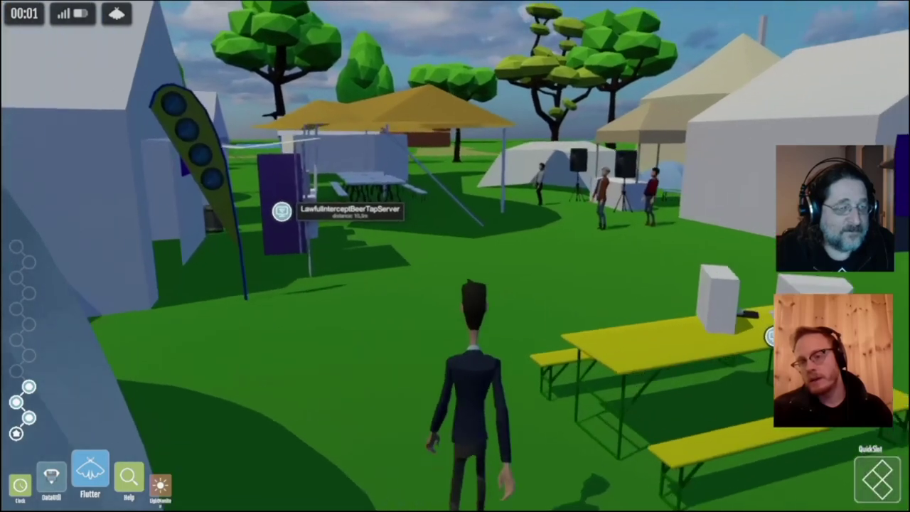
pyautogui.press('Up')
pyautogui.press('Right')
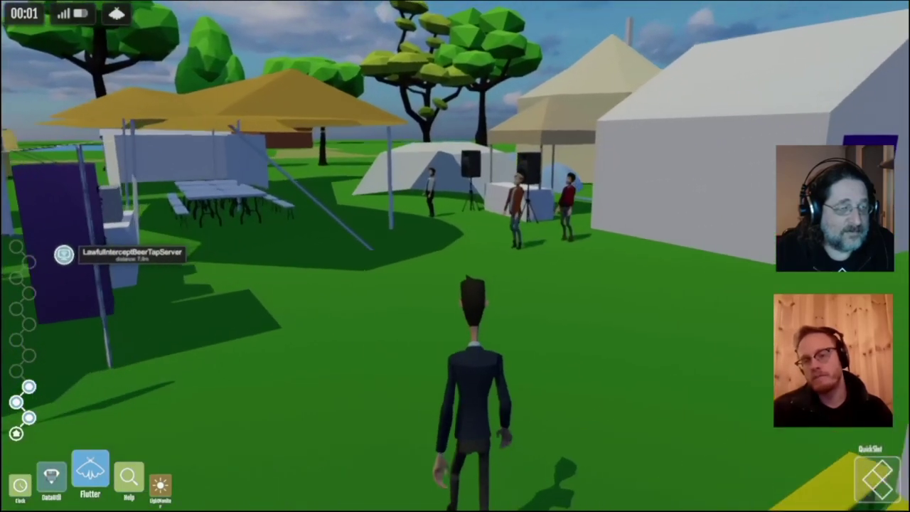
# - Cross the lawn towards the people near the loudspeakers and look around at the LawfulInterceptBeerTapServer
pyautogui.press('Up')
pyautogui.press('Left')
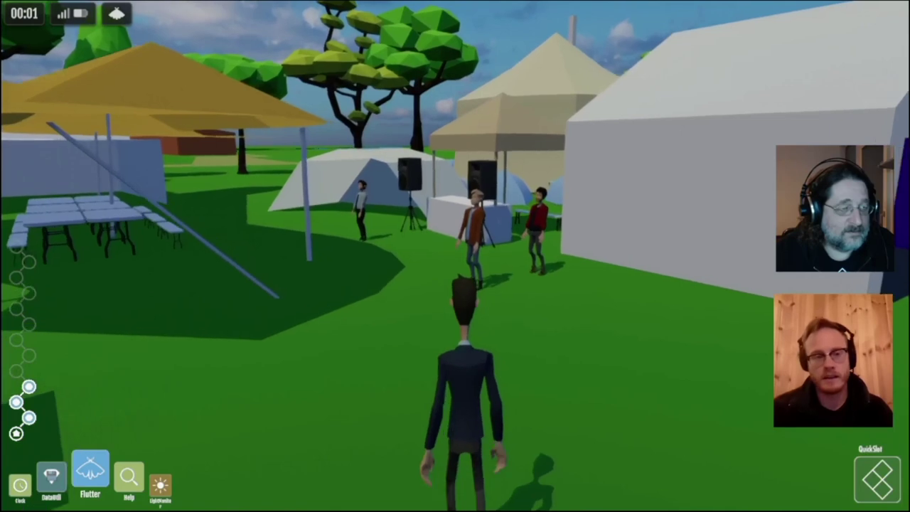
pyautogui.press('Up')
pyautogui.press('Left')
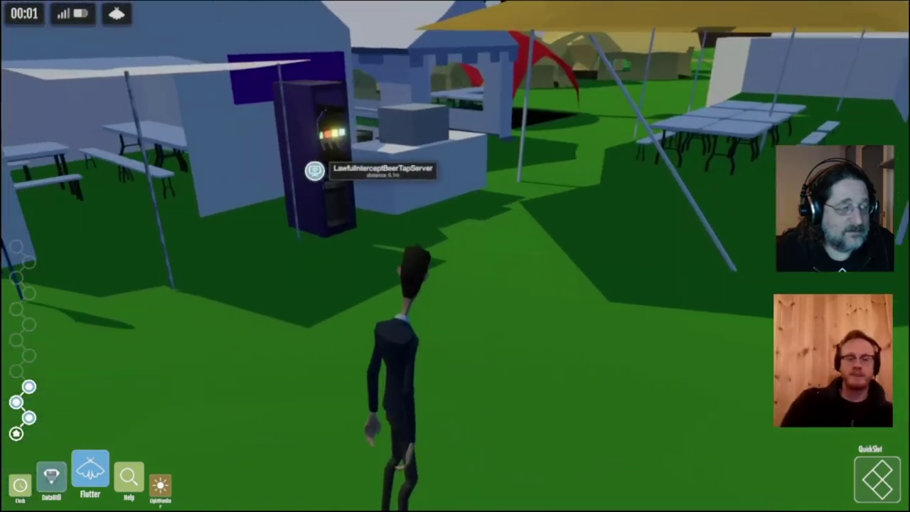
pyautogui.press('Right')
pyautogui.press('Up')
pyautogui.press('Right')
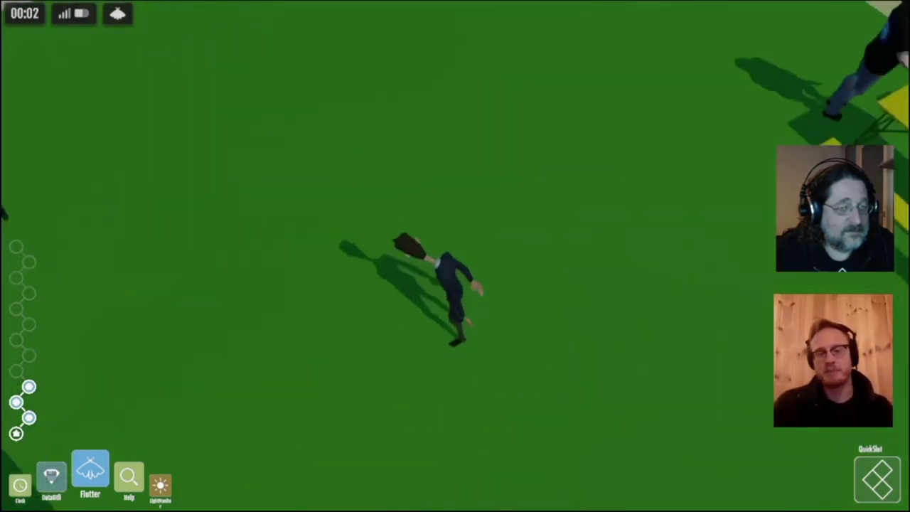
# - Walk the character past the group of people to the edge of the orange canopy facing the loudspeakers
pyautogui.press('w')
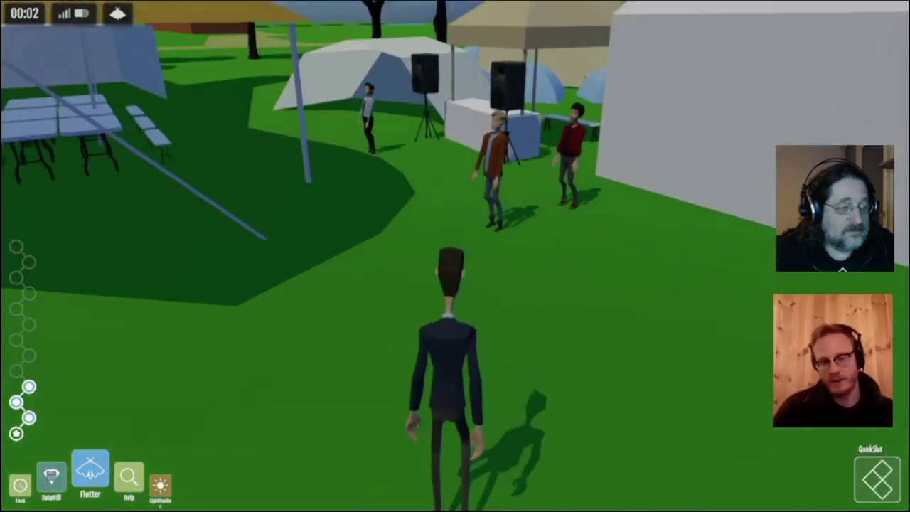
pyautogui.press('w')
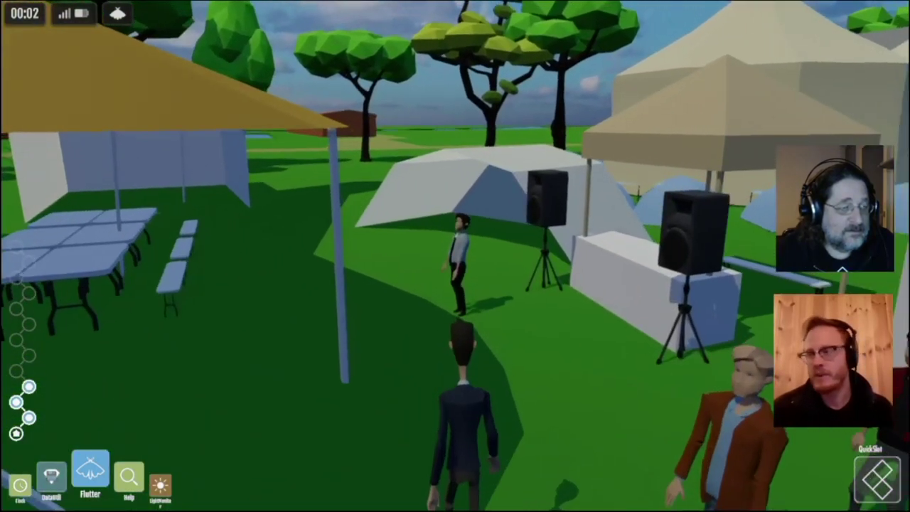
pyautogui.press('Right')
pyautogui.press('Up')
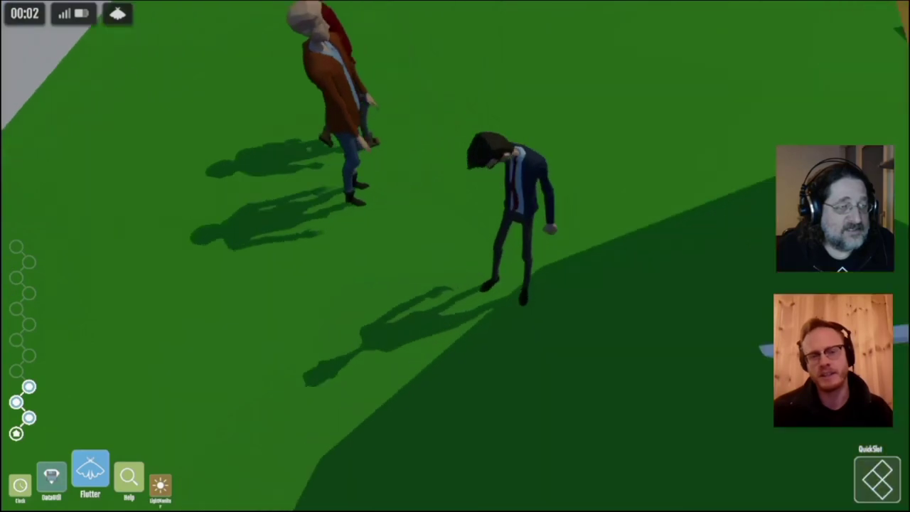
# - Walk the character back across the lawn past the DevMachine table to the wheeled cart near the blue gate
pyautogui.press('w')
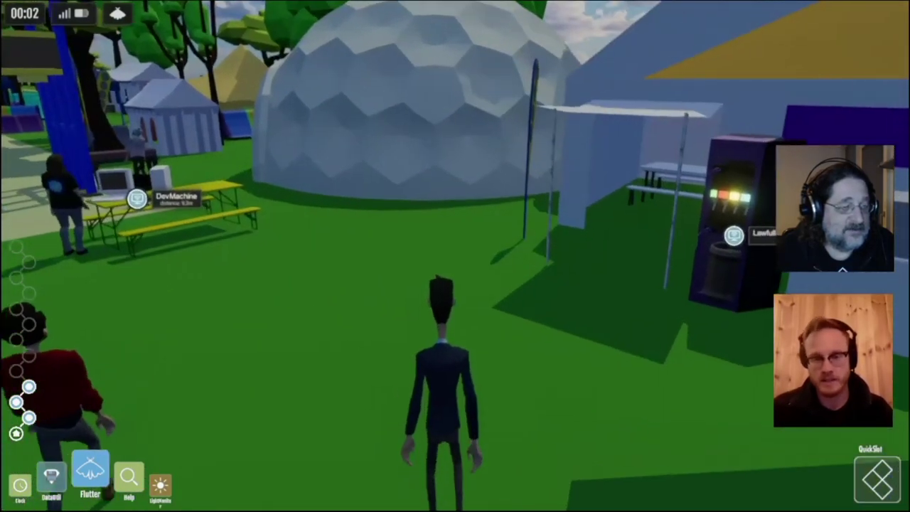
pyautogui.press('w')
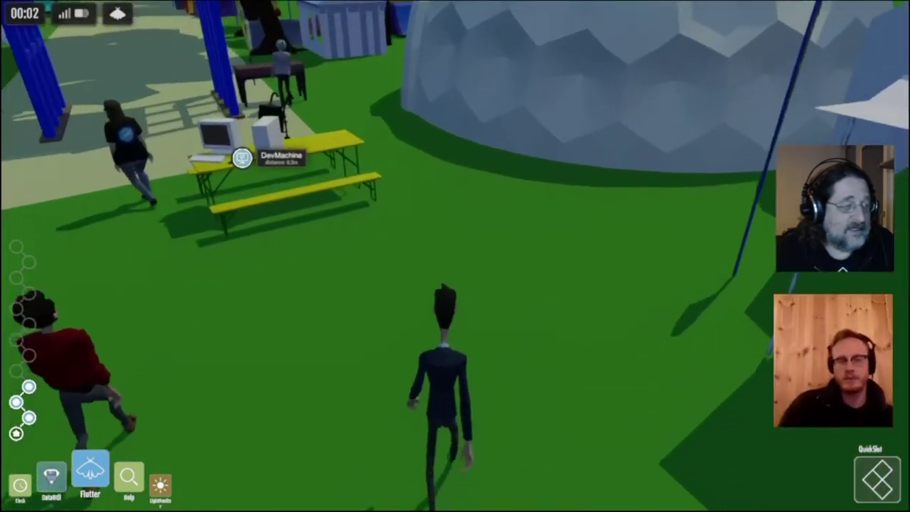
pyautogui.press('w')
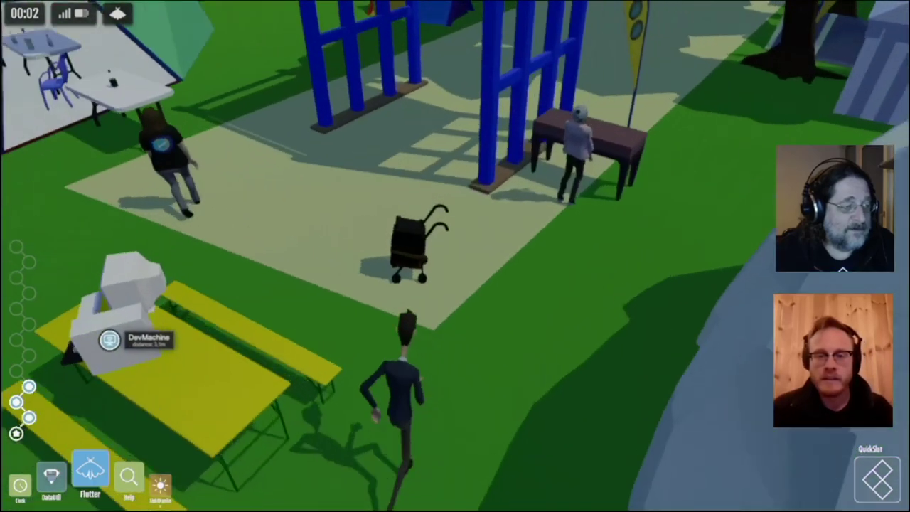
pyautogui.press('w')
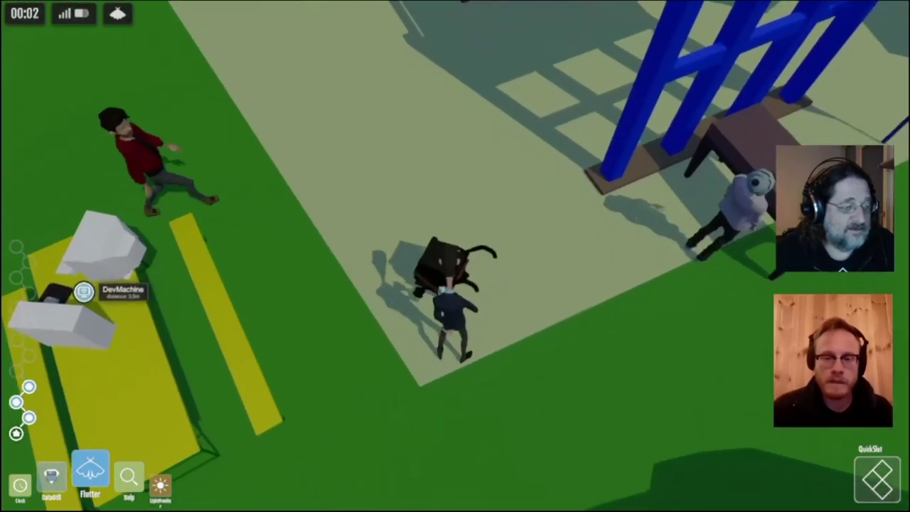